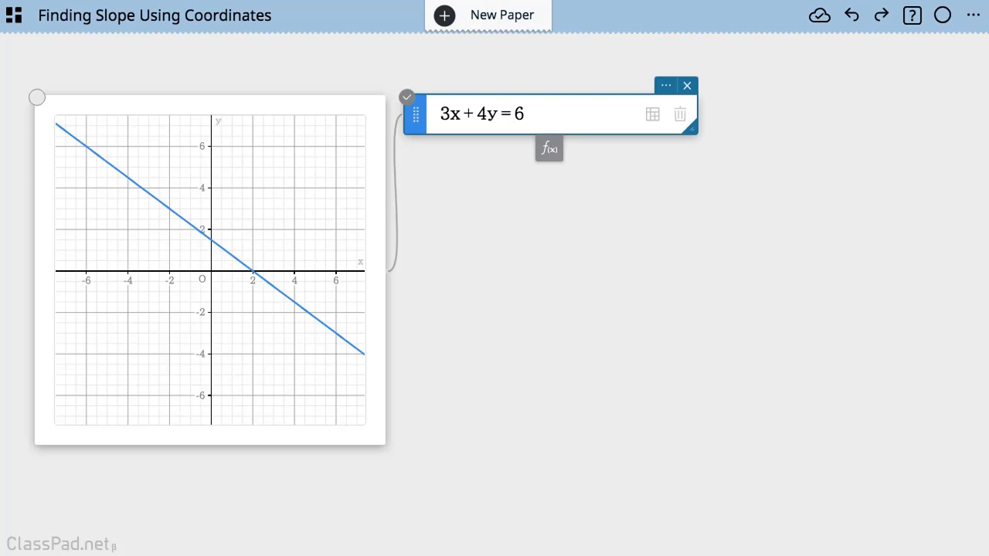
Plot two points on the line, at about x = -2.95 and x = -1.5, and move the second point's coordinate label clear of the line
left_click(175, 236)
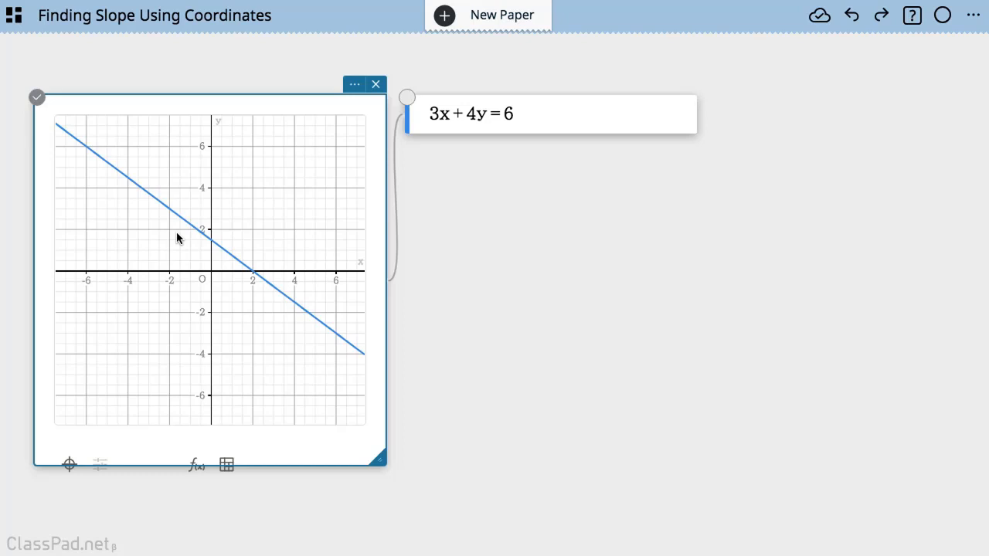
left_click(159, 202)
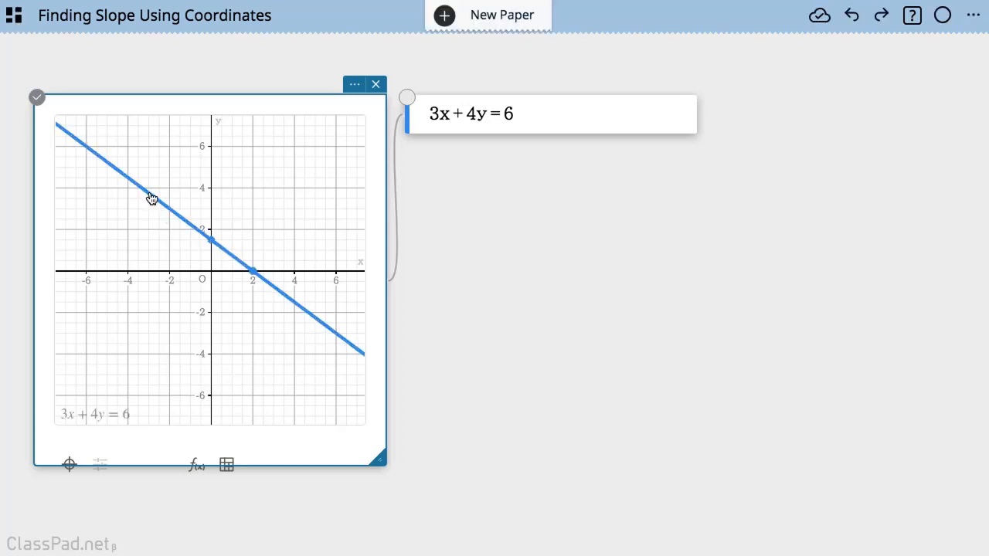
left_click(151, 196)
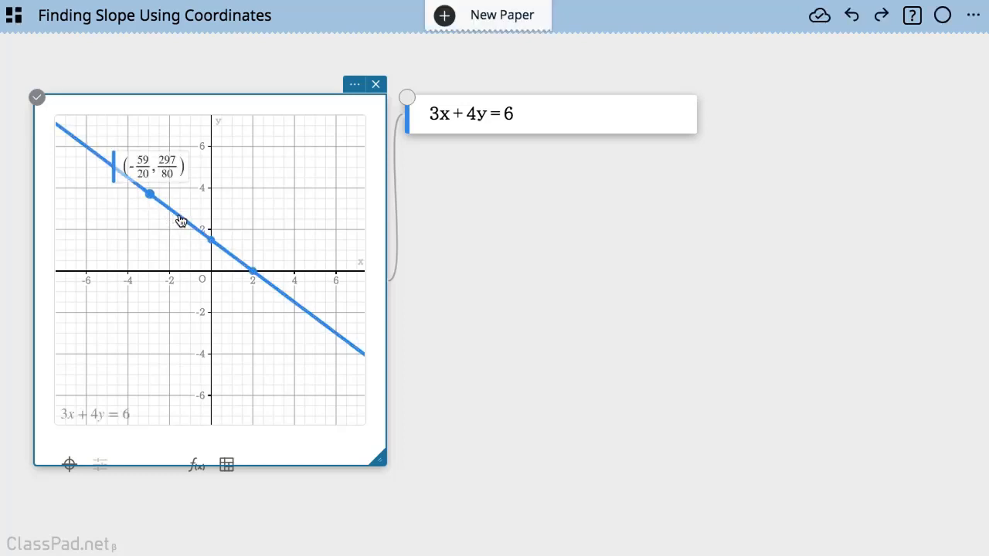
left_click(181, 219)
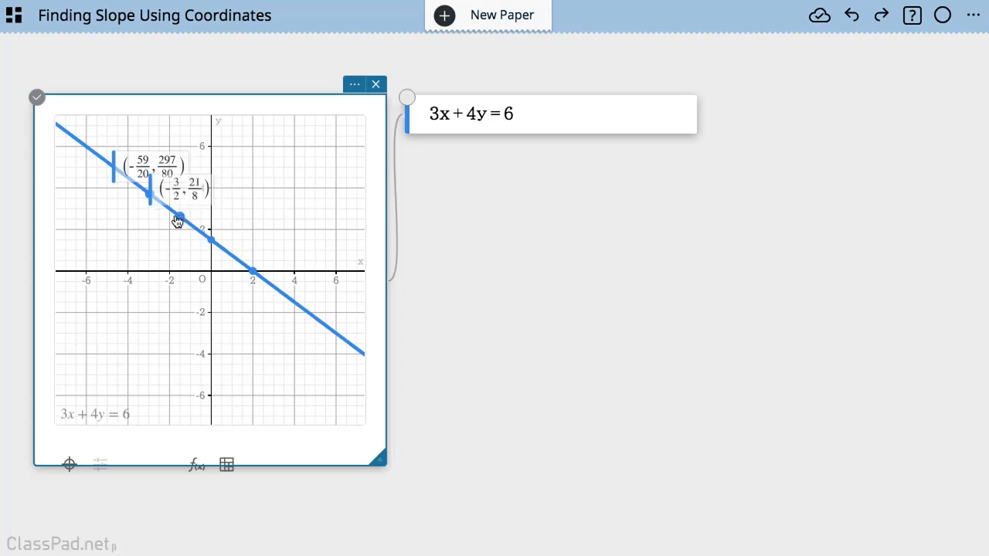
left_click_drag(172, 187, 206, 188)
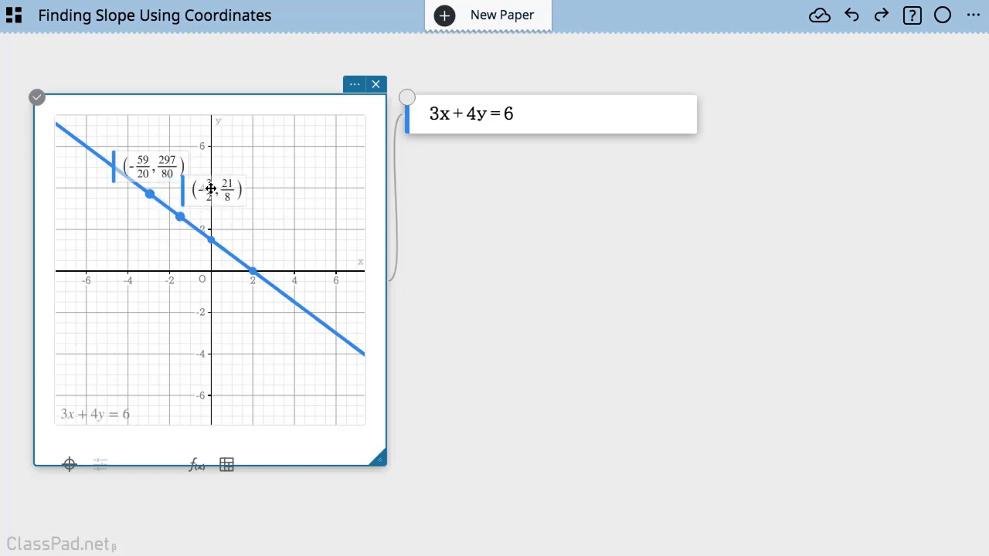
Set the graph's coordinate format to show the point coordinates as decimals
left_click(354, 83)
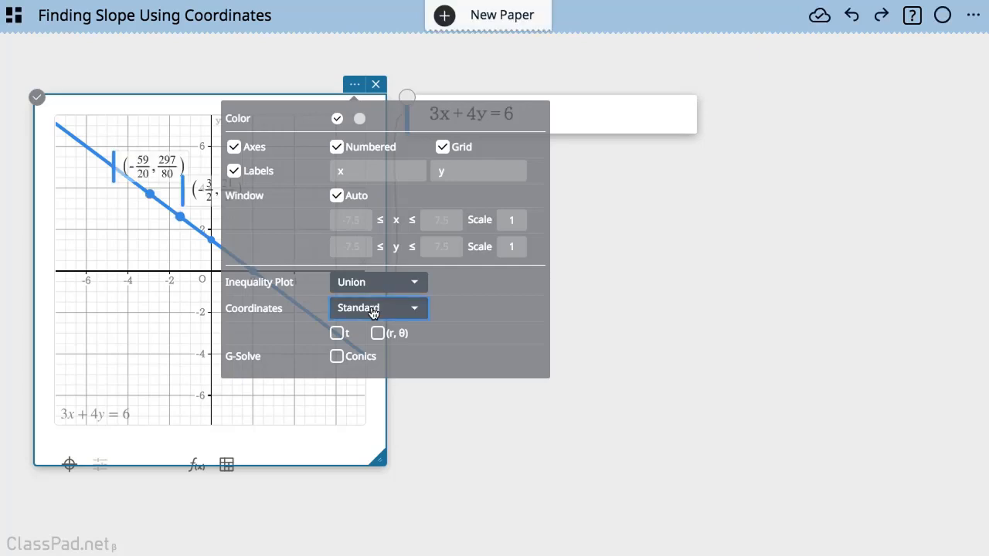
left_click(373, 309)
left_click(367, 330)
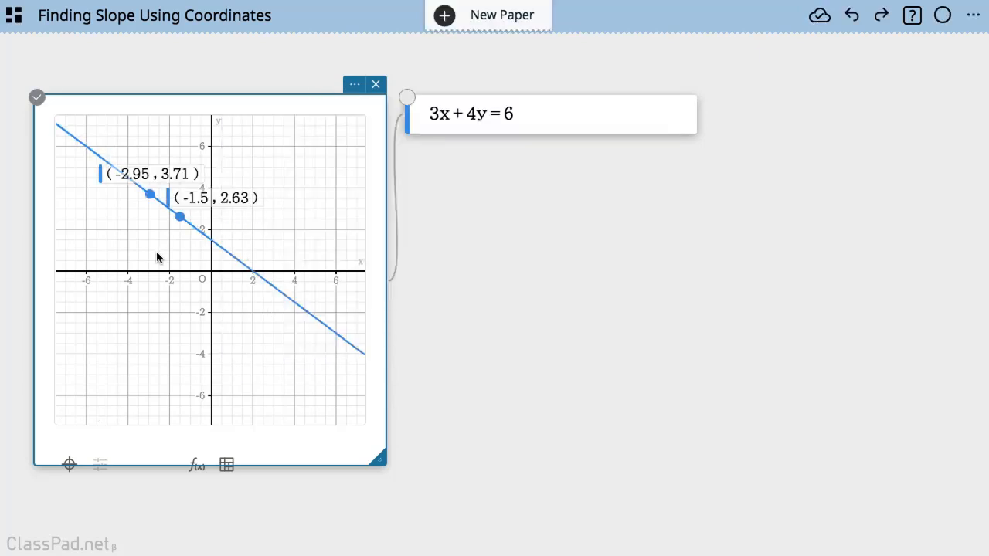
Select both plotted points on the line and show their labels
left_click(149, 196)
left_click(180, 217)
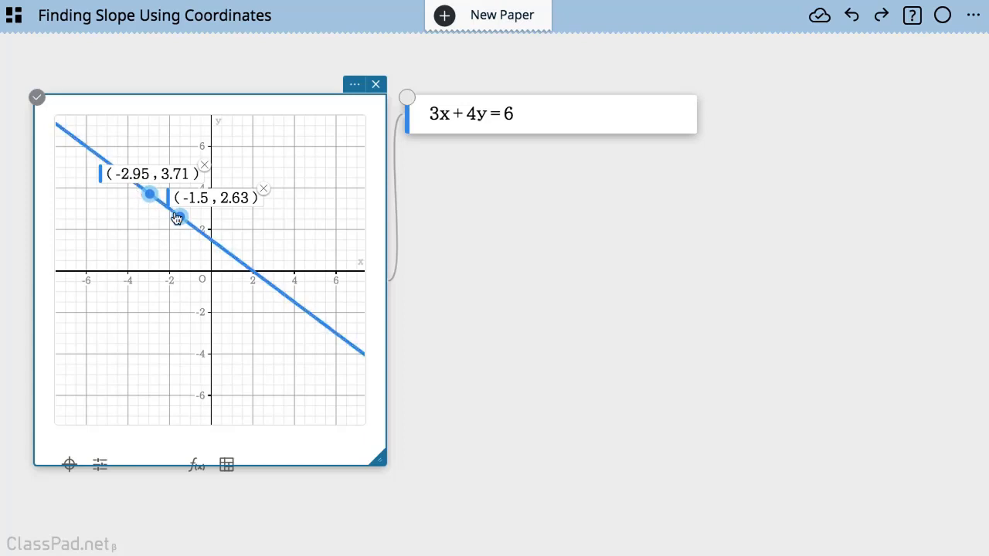
right_click(180, 217)
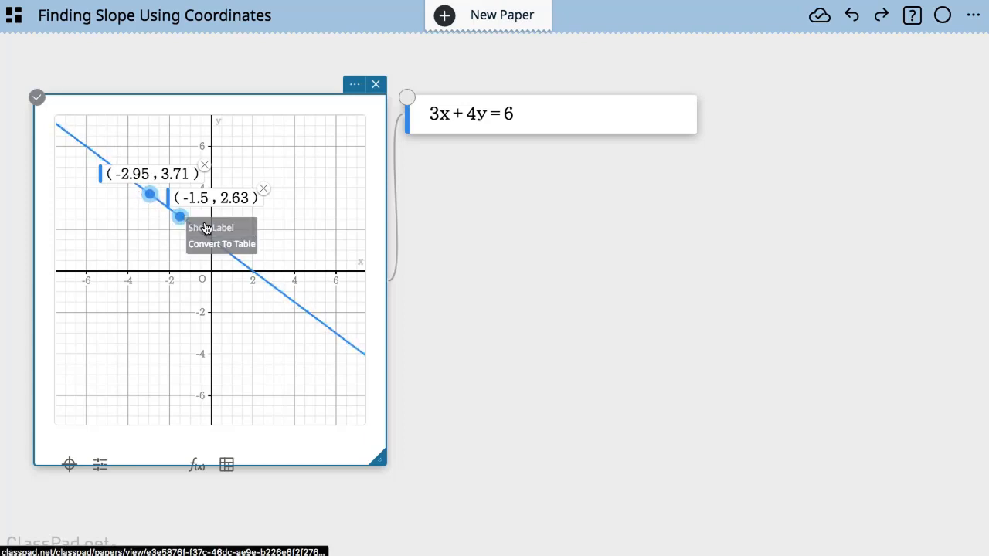
left_click(204, 226)
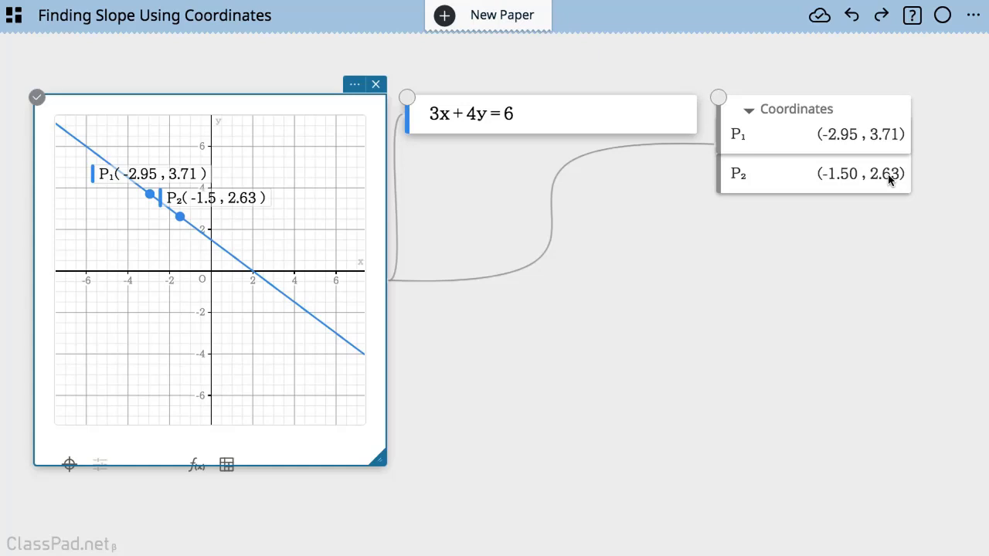
Add an empty calculation note in the blank area of the paper and position it just below the 3x+4y=6 equation
left_click(441, 309)
left_click(472, 313)
left_click(493, 295)
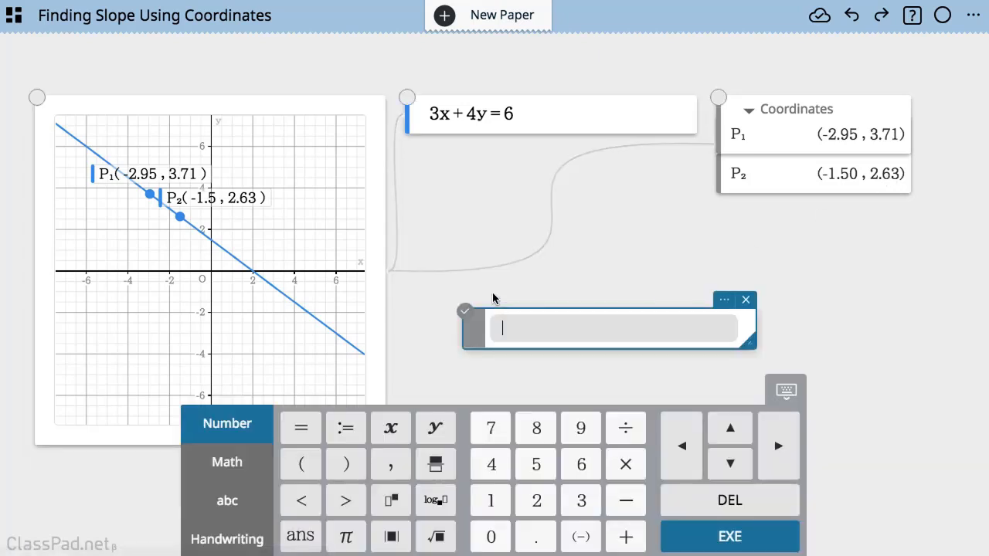
left_click(697, 292)
left_click_drag(697, 292, 682, 229)
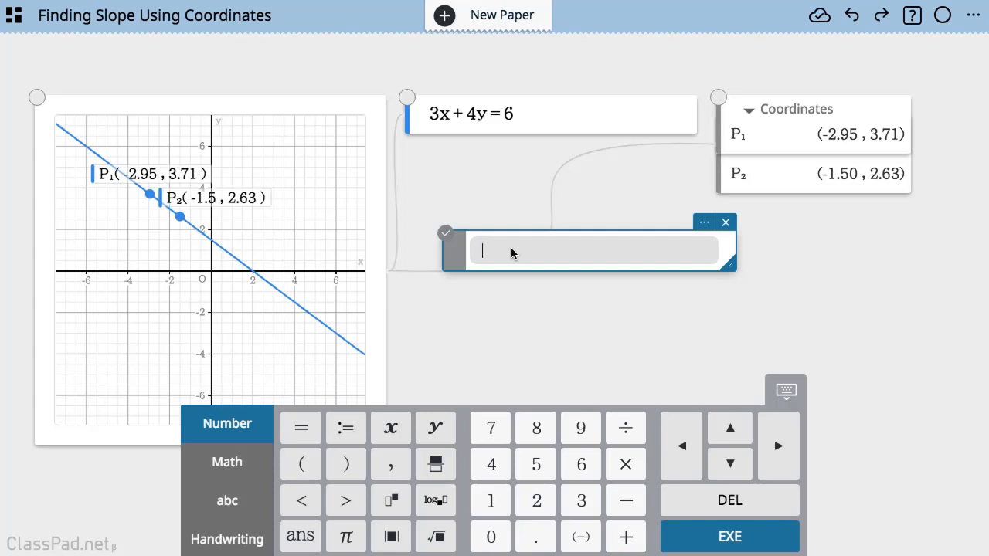
Define m:=(y₂−y₁)/(x₂−x₁) as a fraction in the calculation note and evaluate it
type("m")
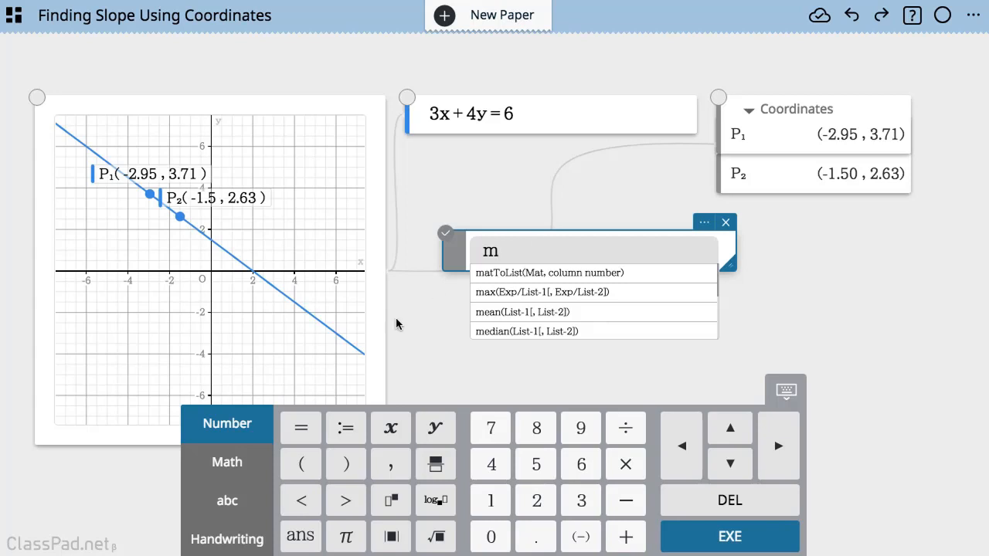
left_click(346, 428)
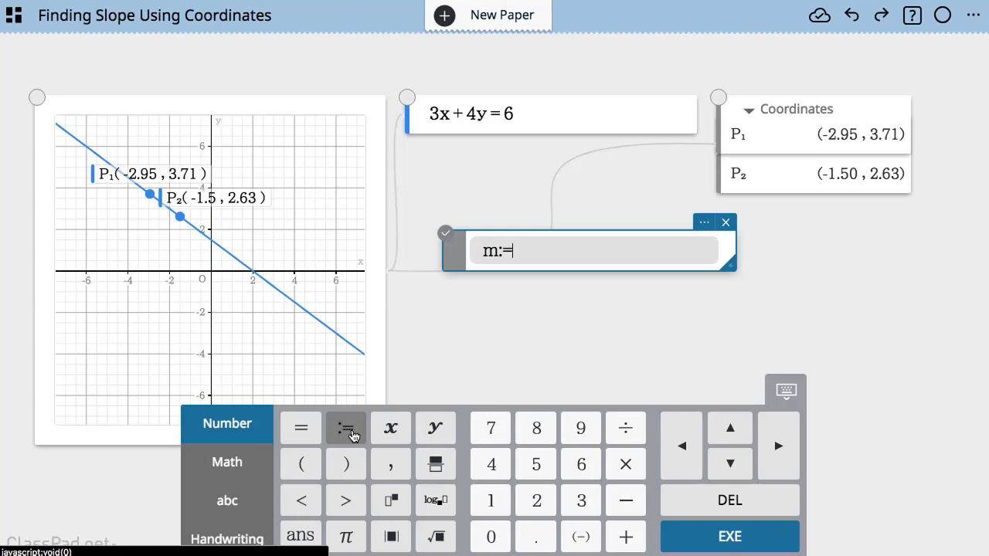
left_click(435, 464)
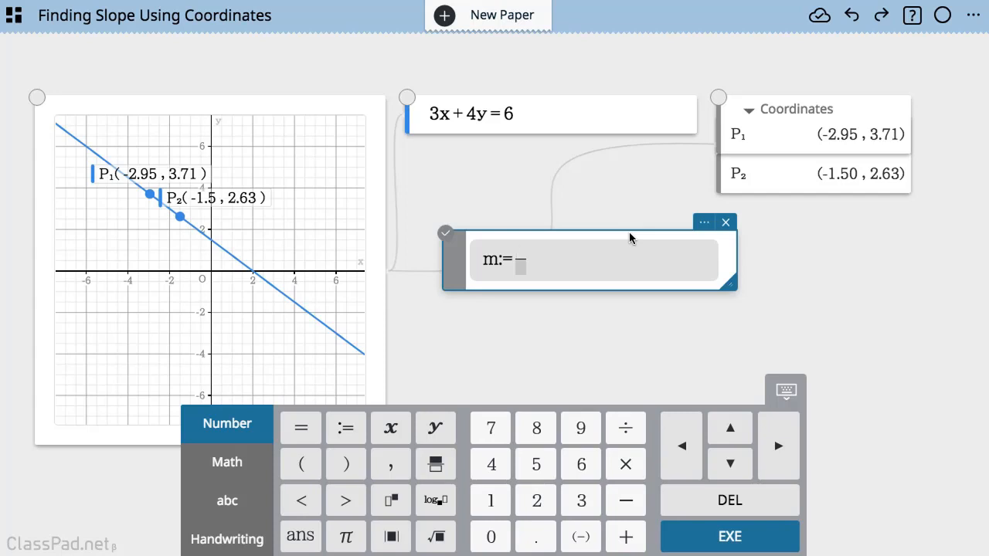
type("y2")
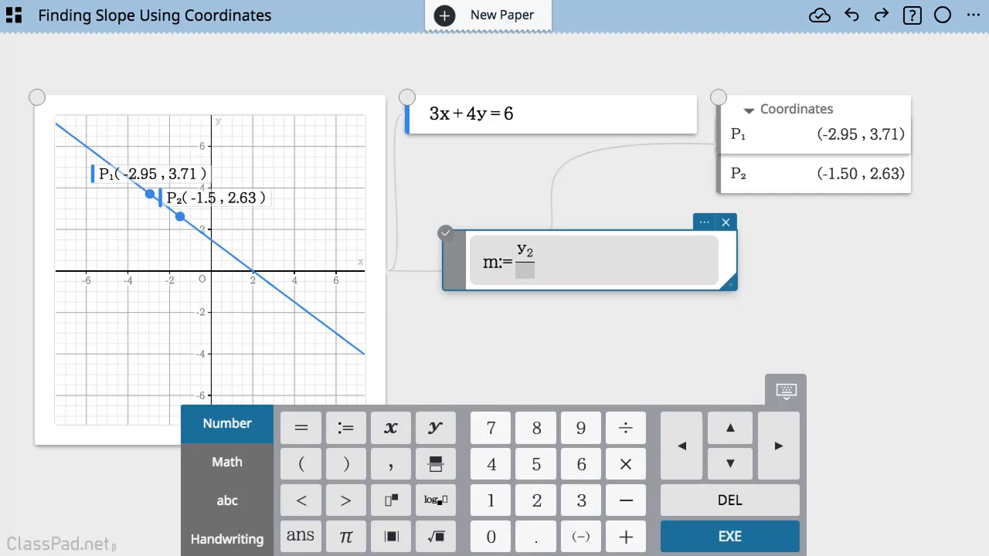
type("-y_")
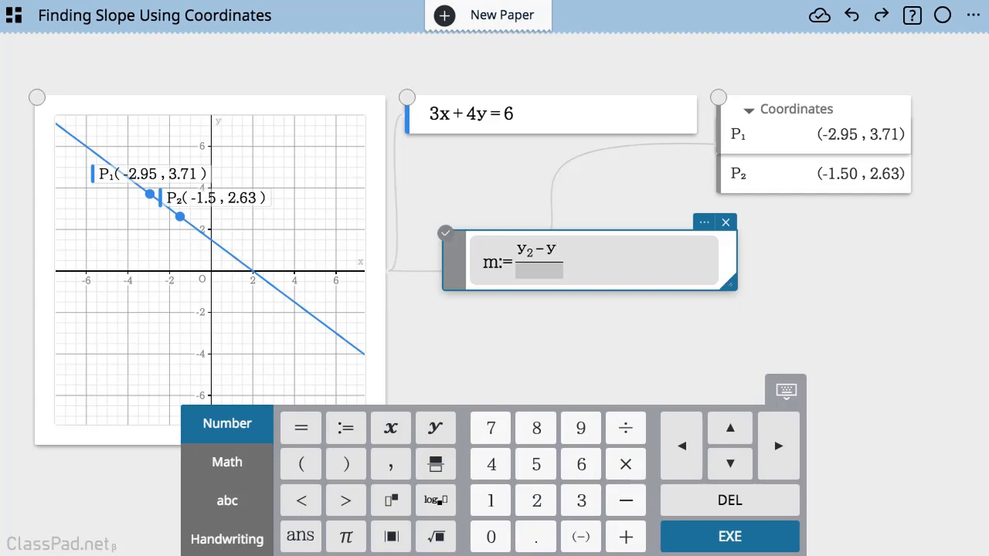
type("1")
key("Down")
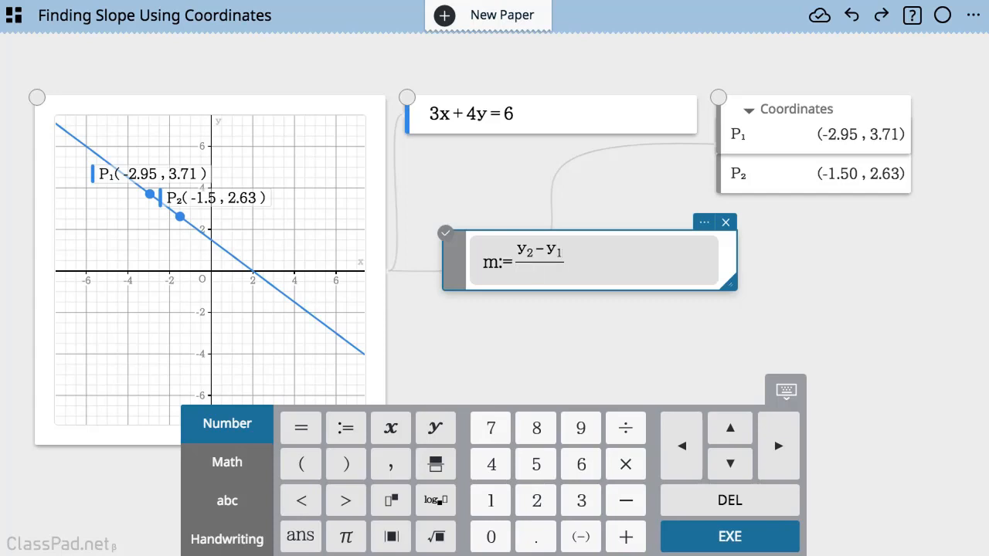
type("x_2")
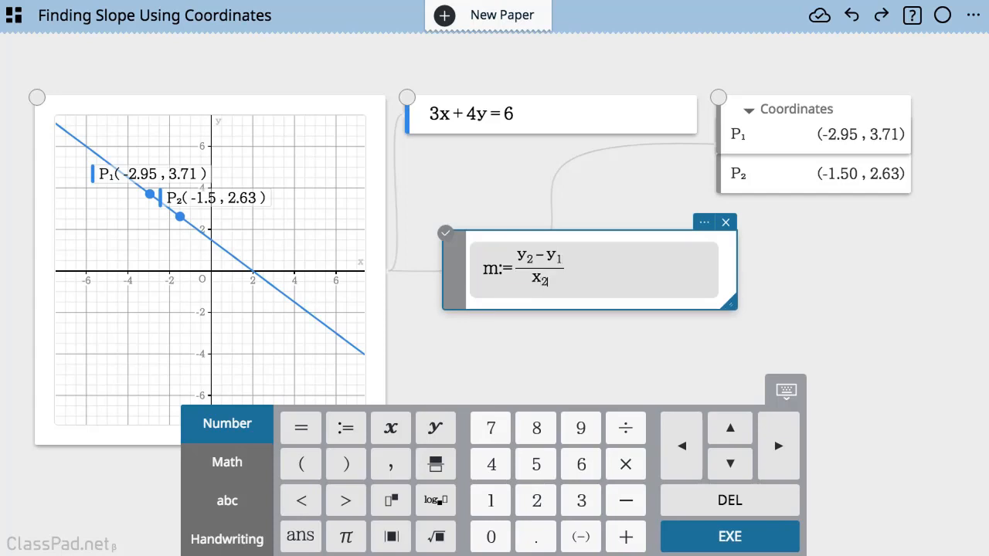
type("-x_1")
left_click(738, 529)
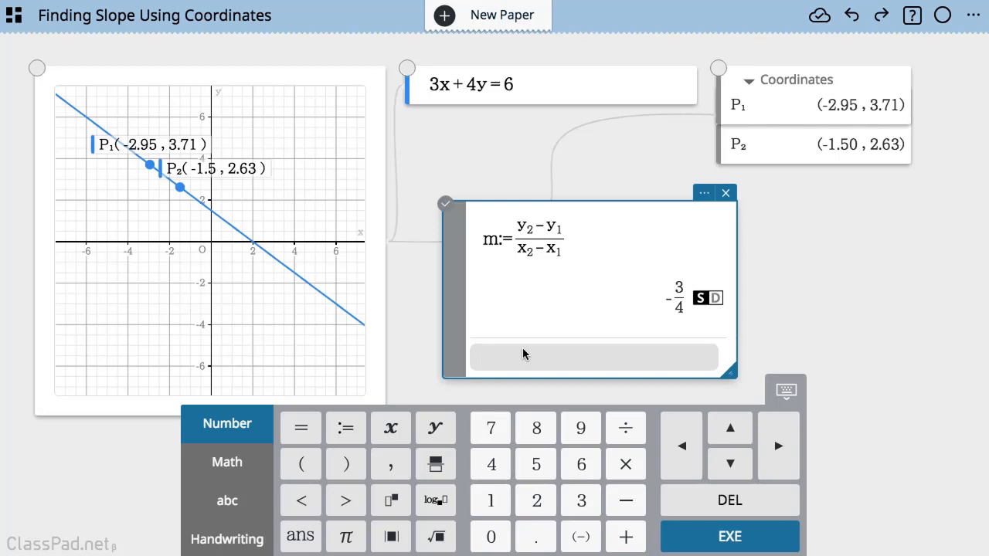
Enter y₁=m·x₁+b on the calculation note's next line and evaluate it
type("y1 = ")
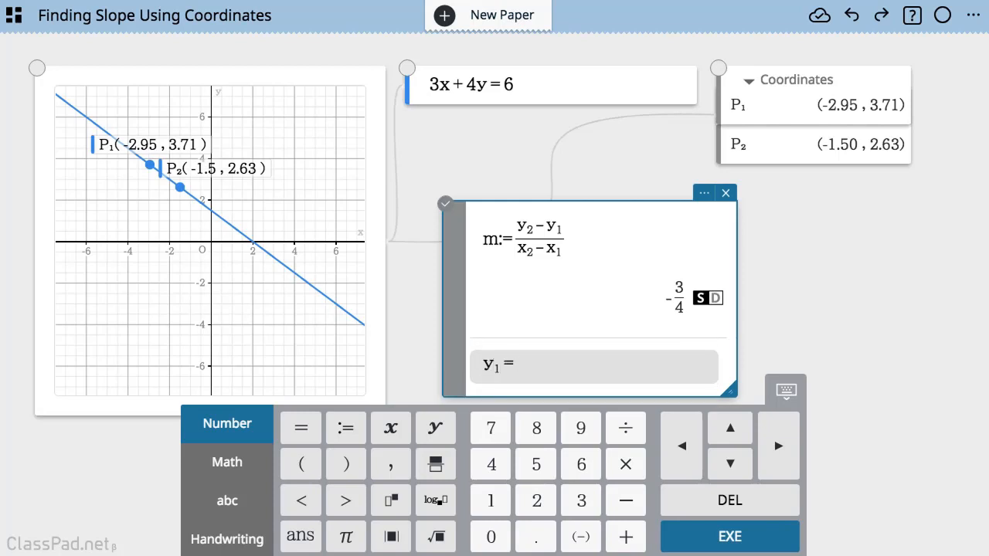
type("m")
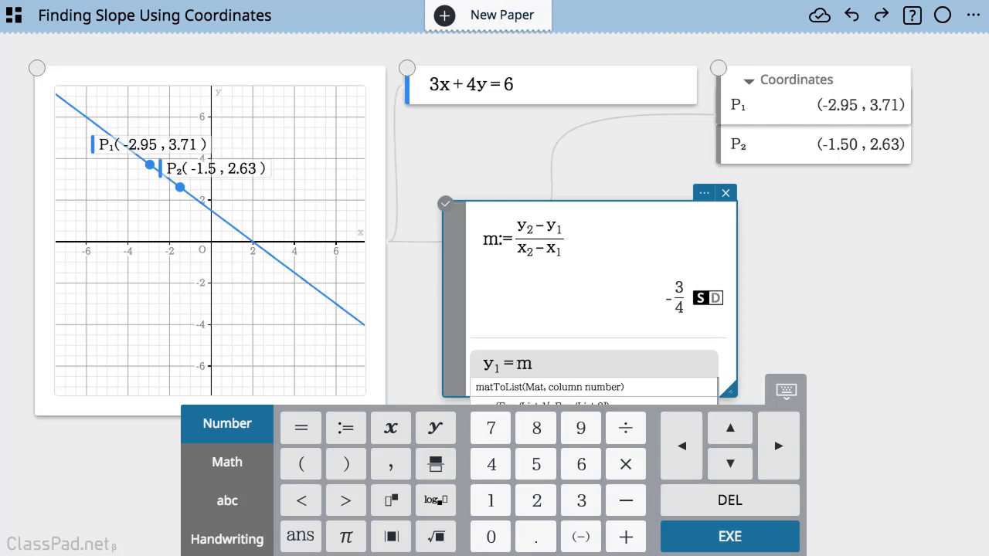
left_click(615, 464)
type("x1")
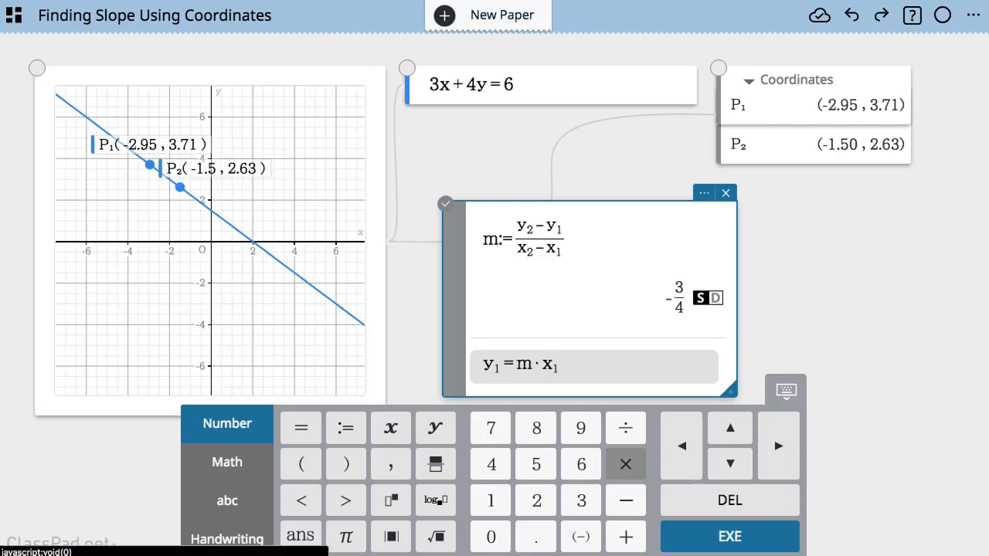
type("+b")
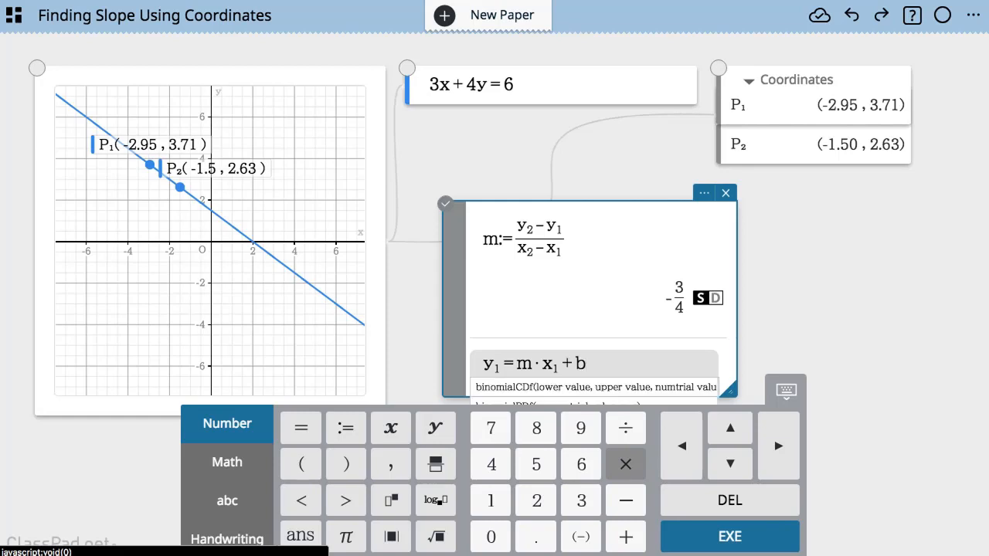
key("Return")
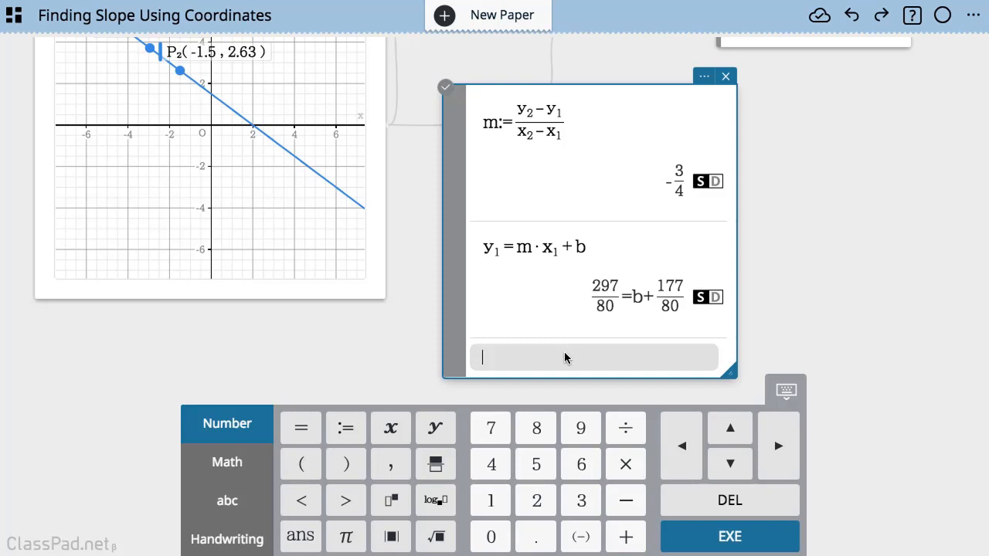
Define b:=297/80−177/80 on the following calculation line and evaluate it
type("b")
left_click(345, 429)
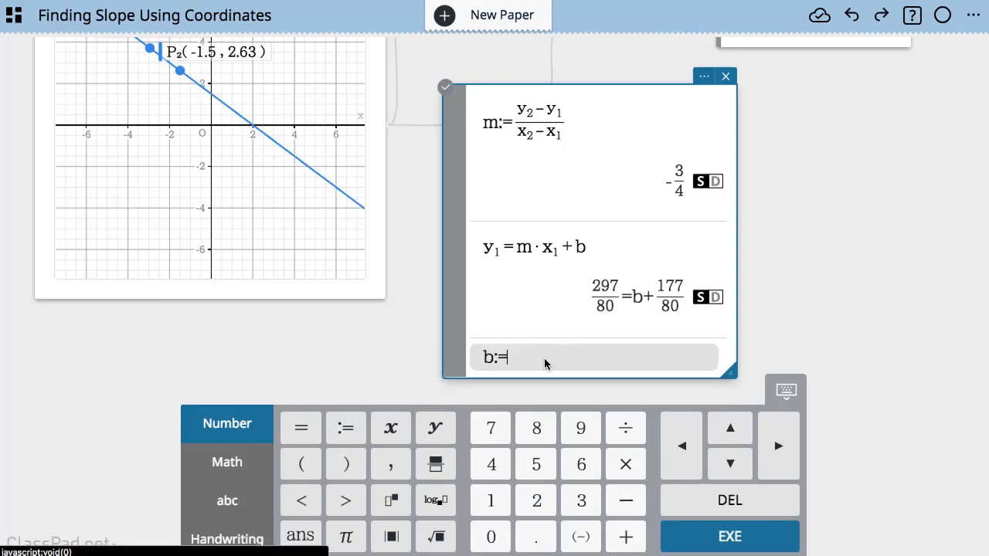
left_click(435, 464)
type("297")
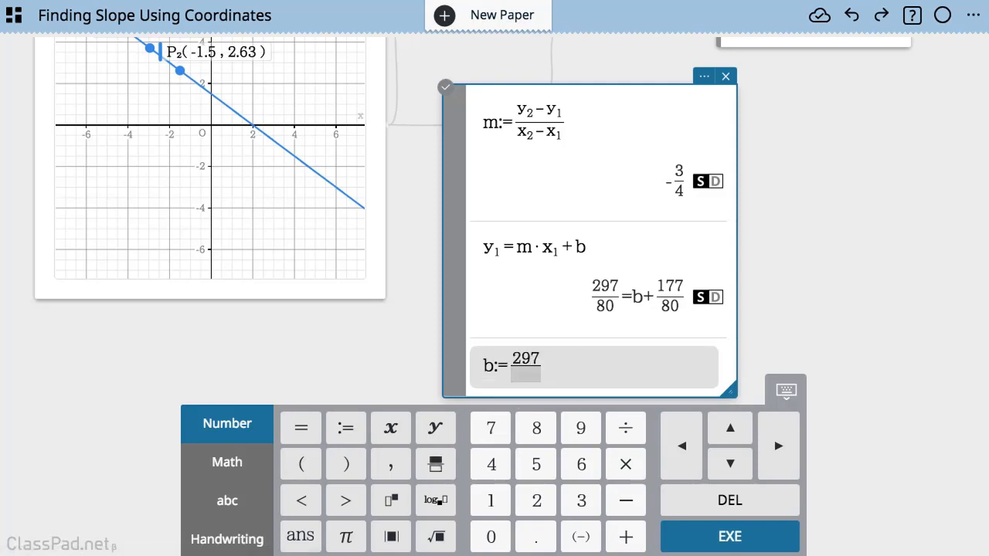
key("Down")
type("80")
key("Right")
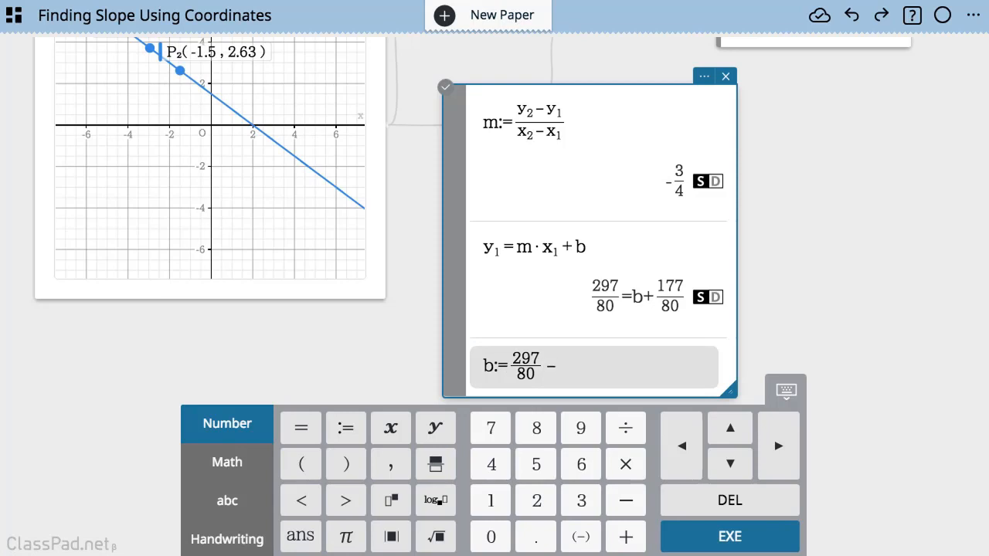
left_click(435, 463)
type("177")
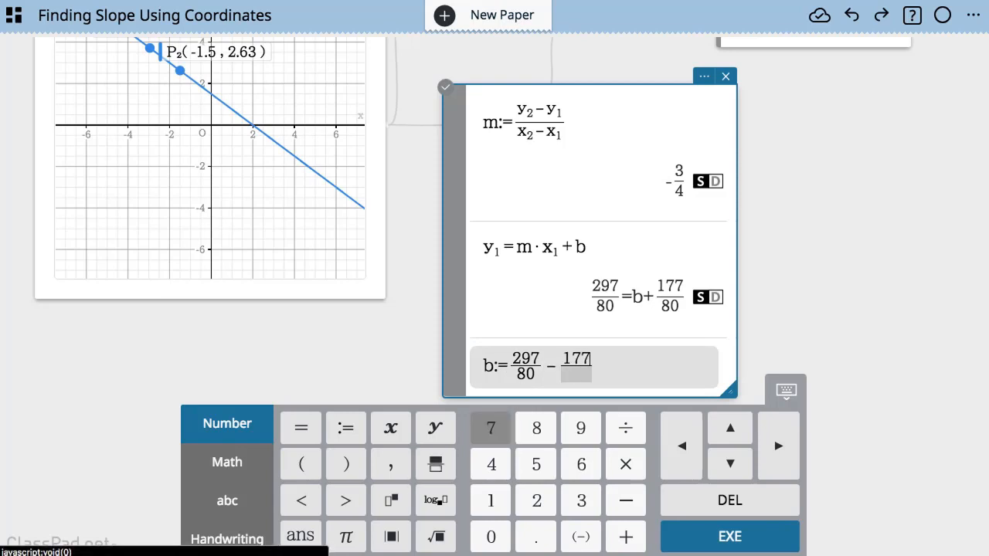
key("Down")
type("80")
key("Return")
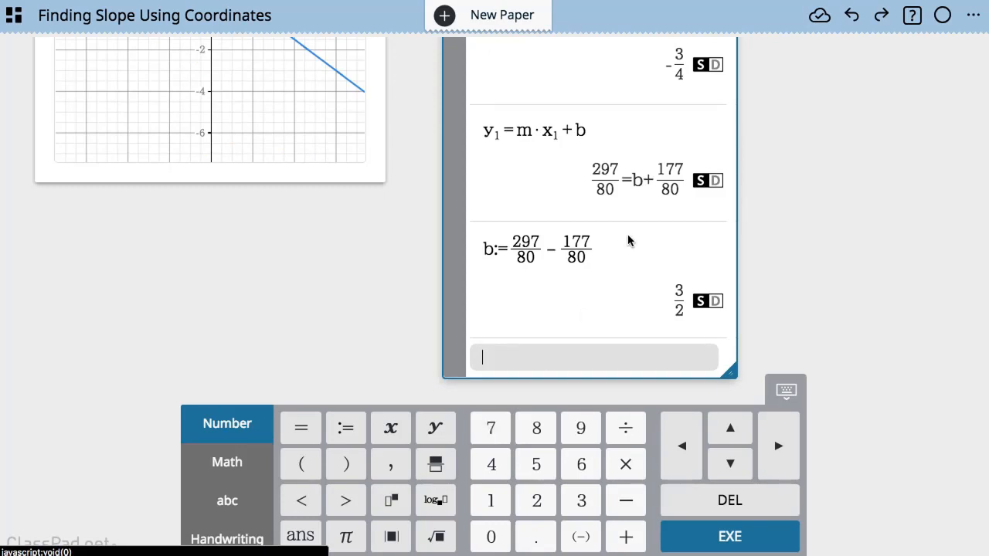
Add an empty second equation line beneath 3x+4y=6 in the graph's equation note
scroll(627, 235, "up", 5)
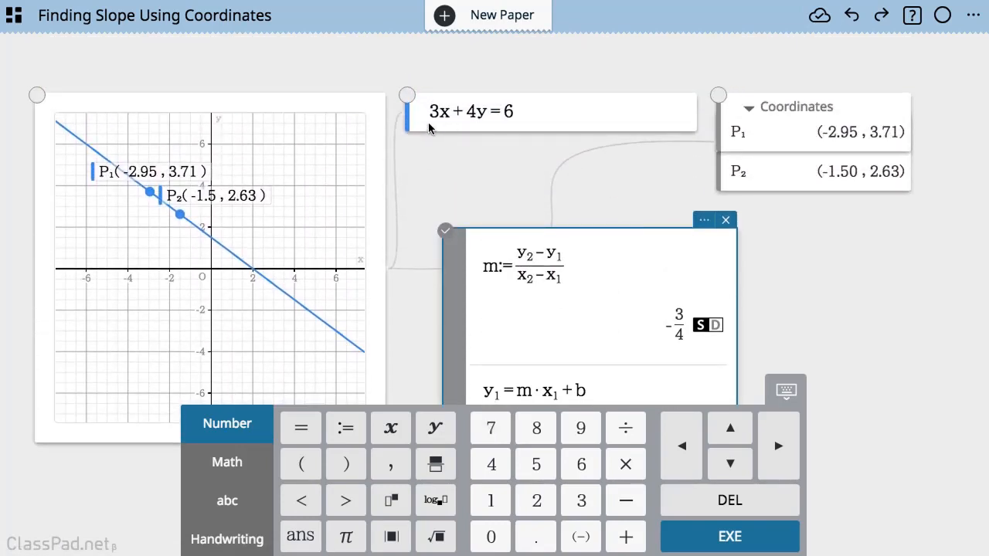
scroll(624, 251, "down", 5)
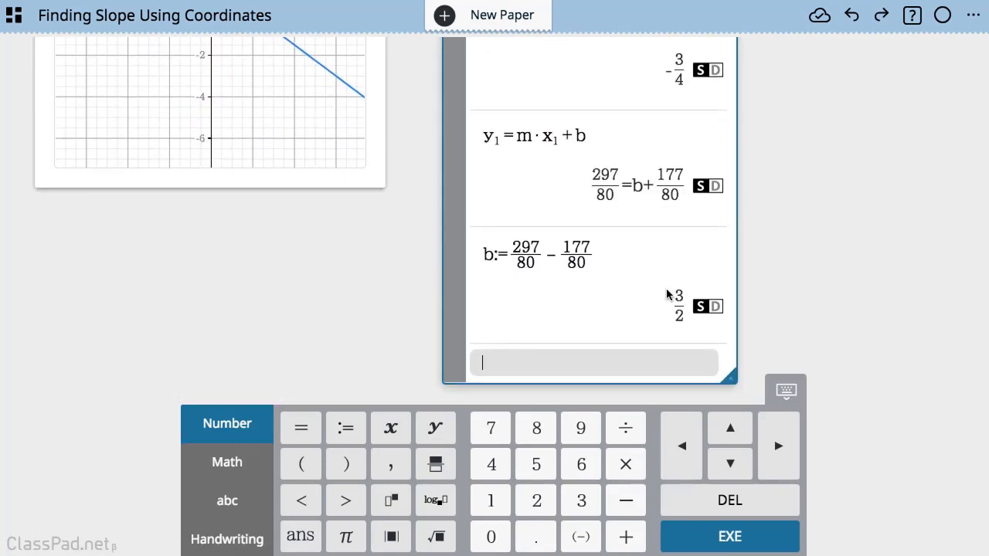
scroll(809, 261, "up", 5)
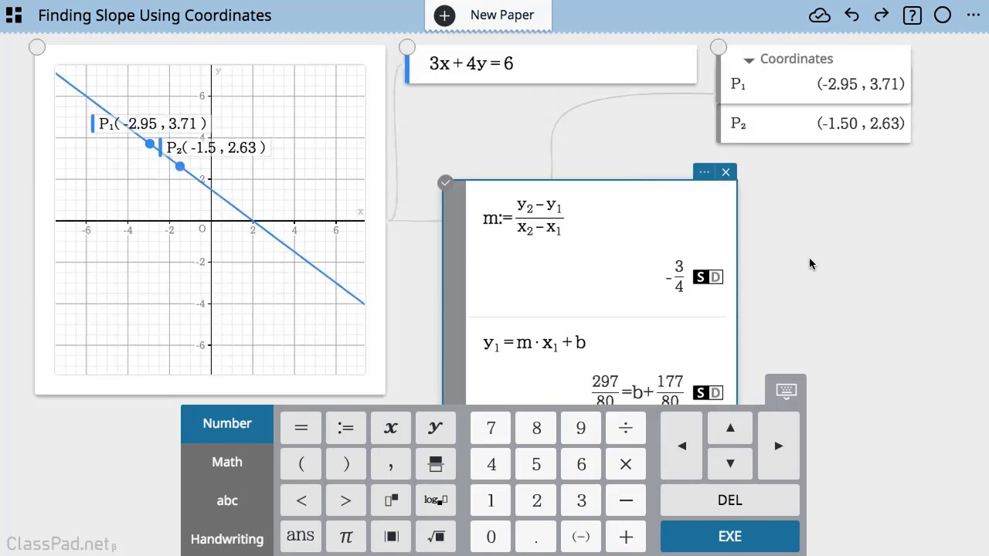
left_click(278, 234)
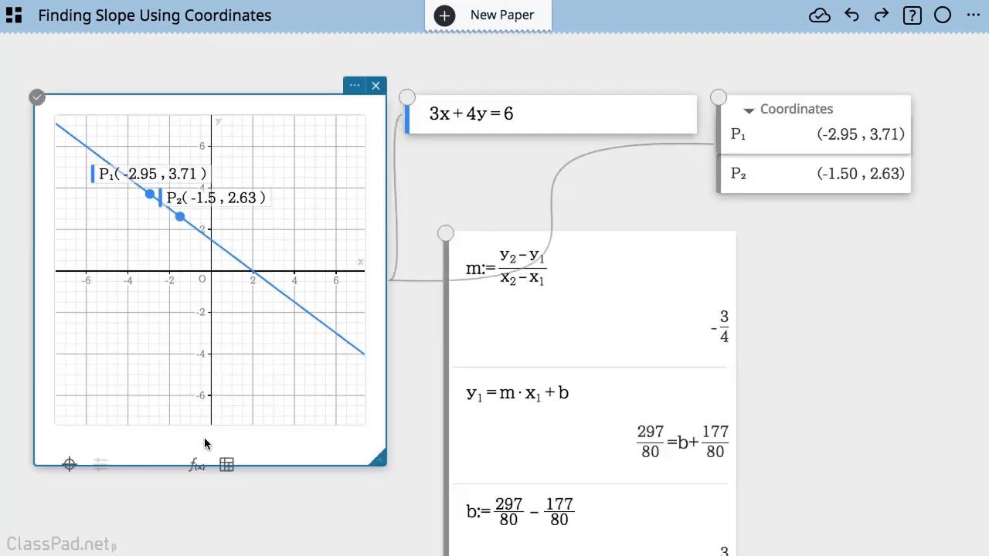
left_click(503, 113)
left_click(540, 145)
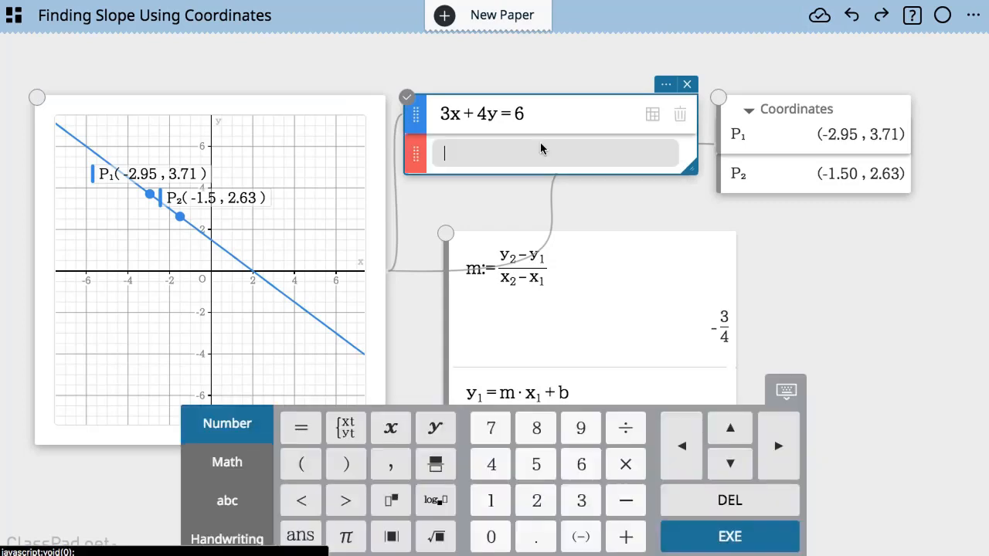
Begin the second equation with y=(−3/4)x+, entering the slope −3/4 as a stacked fraction
type("y=")
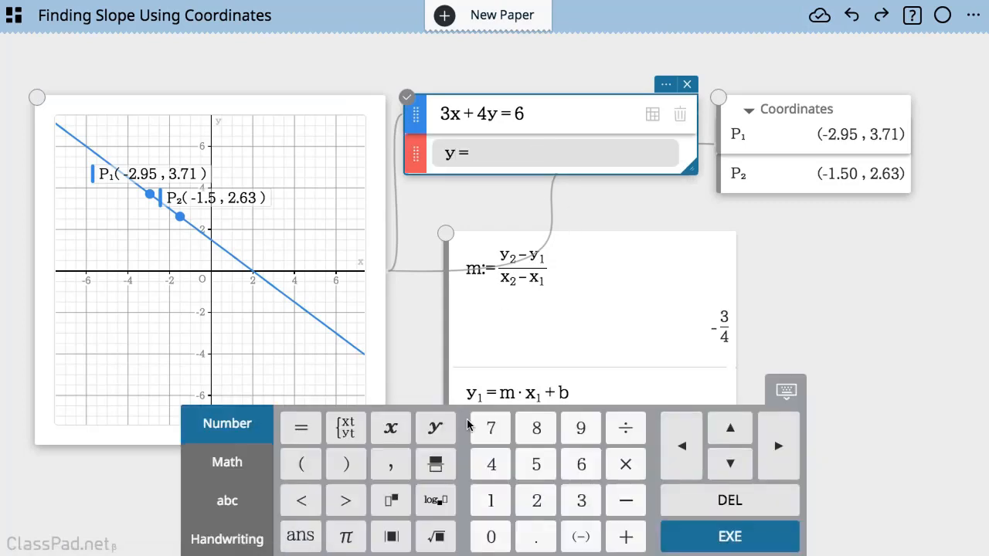
left_click(435, 463)
type("-3")
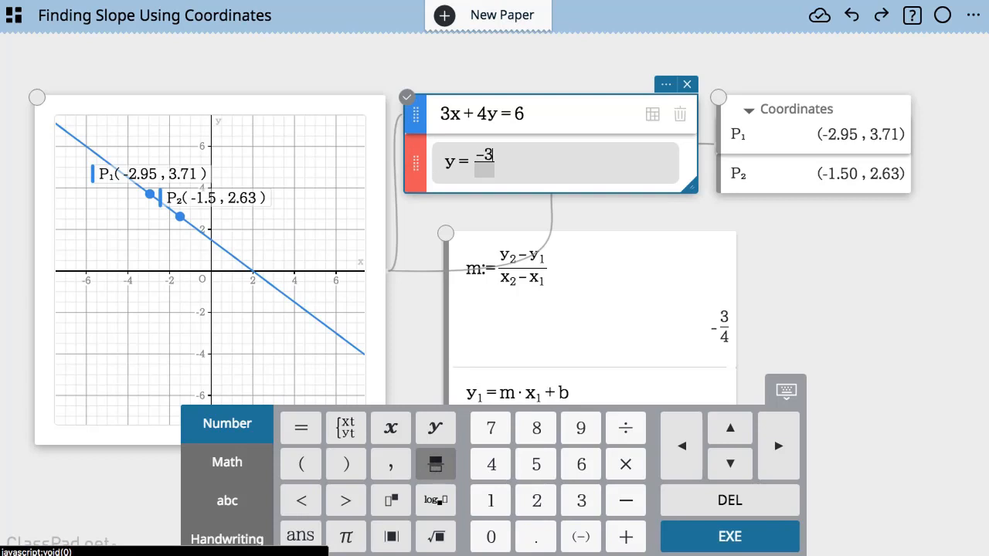
key("Down")
type("4")
key("Right")
type("x")
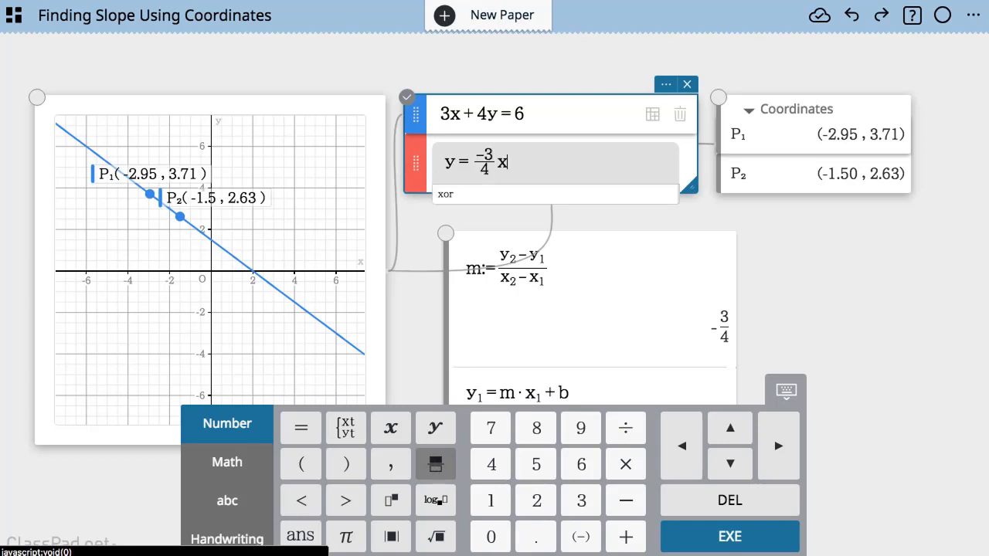
type("₁+")
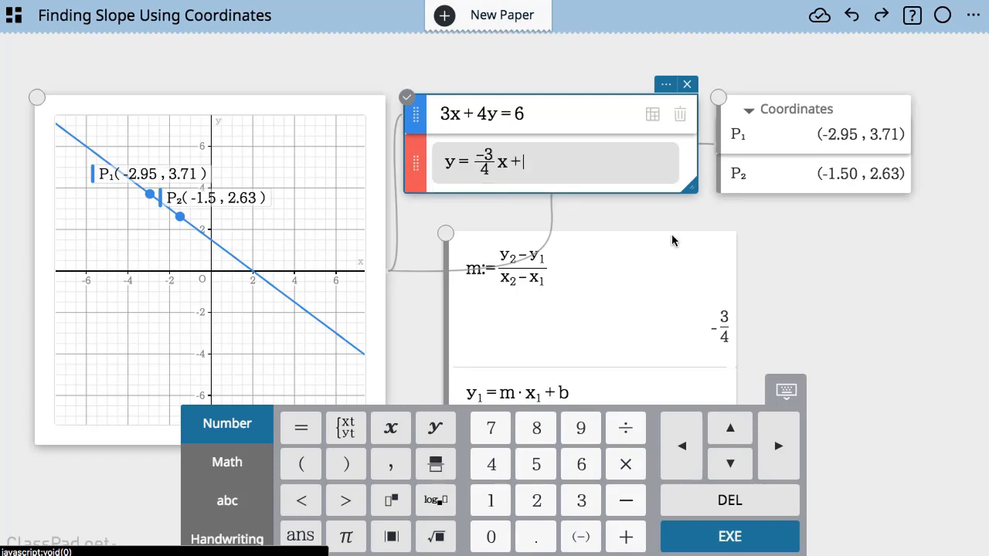
Complete the second equation with the y-intercept 3/2 as a stacked fraction and plot it on the graph
scroll(672, 239, "down", 3)
scroll(676, 280, "down", 3)
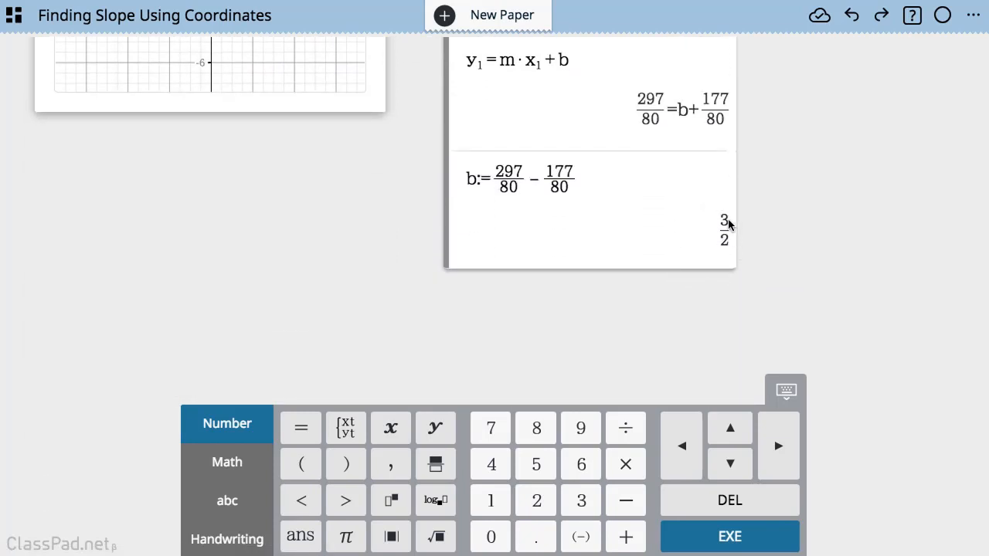
scroll(727, 244, "up", 6)
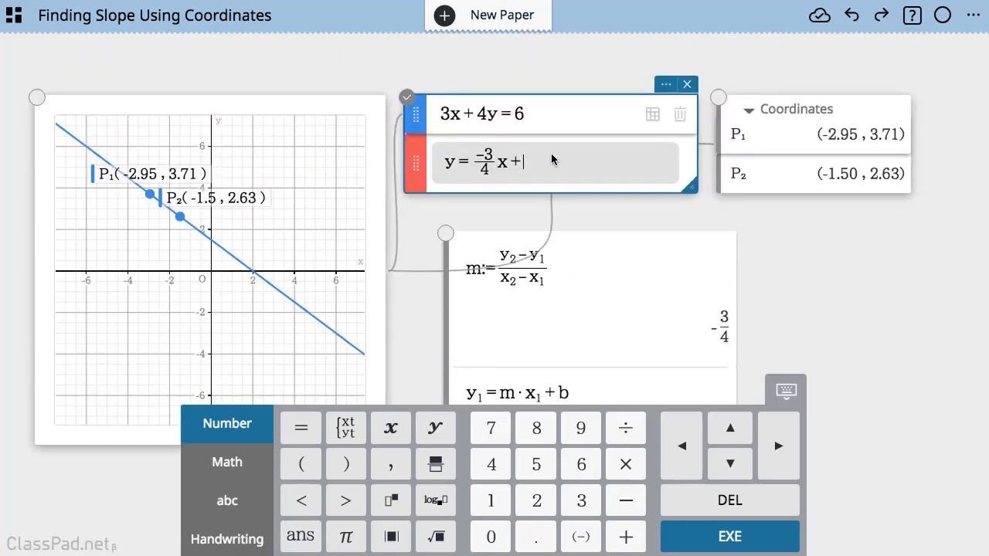
left_click(434, 464)
type("3/")
key("Down")
type("2")
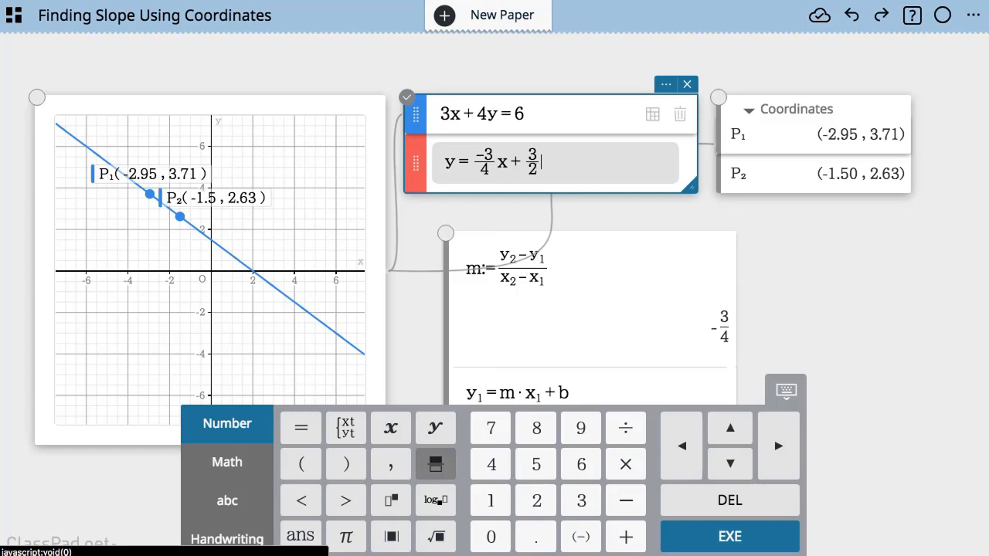
key("Return")
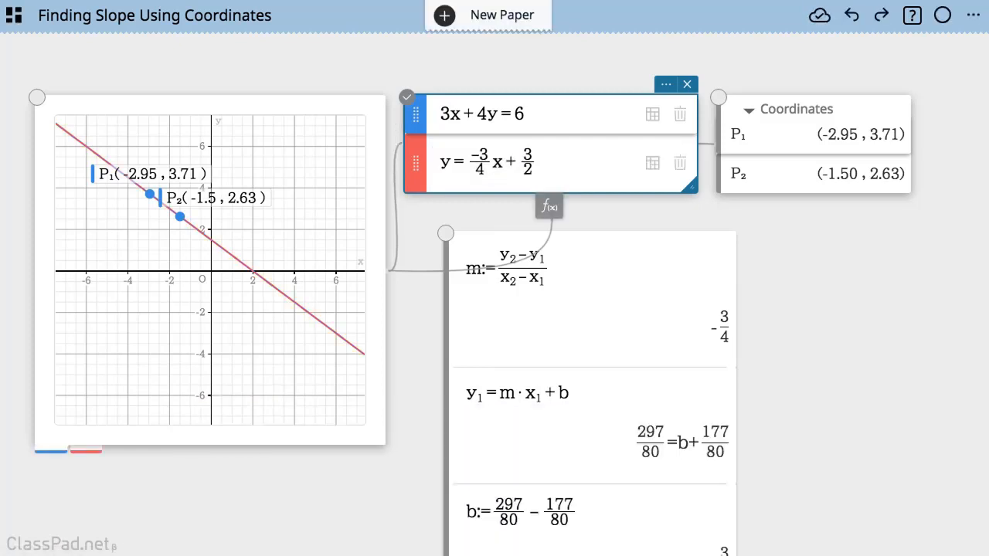